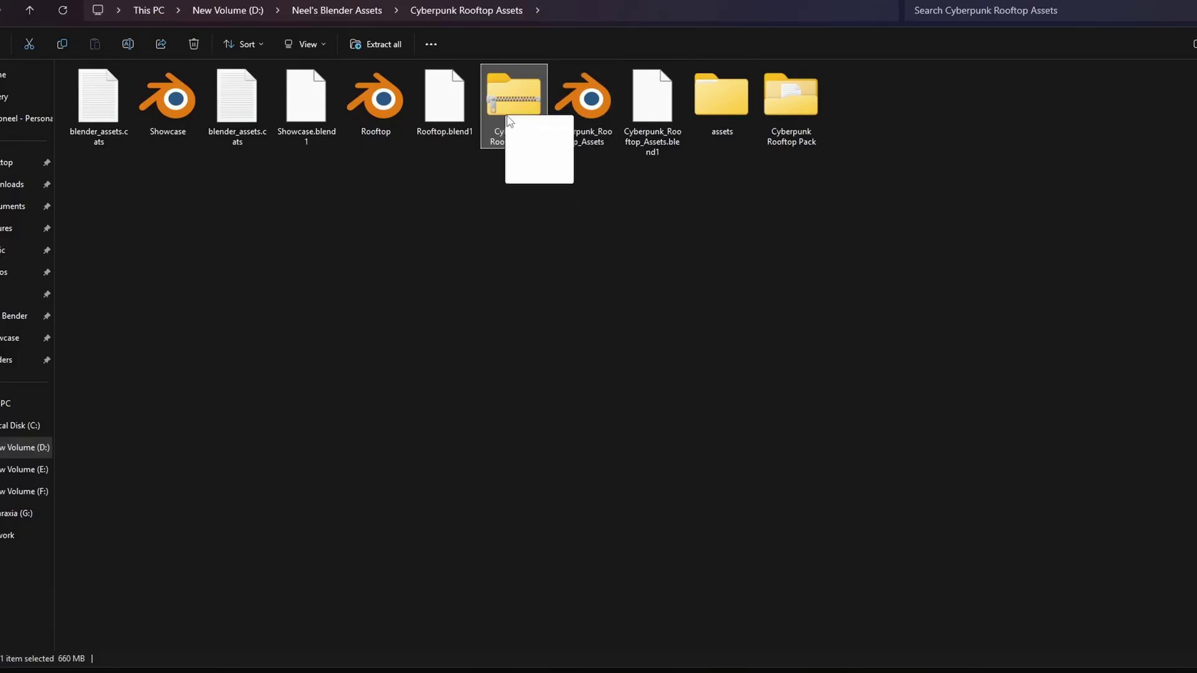
- Open the Cyberpunk Rooftop Pack folder and read through its README usage instructions
double_click(787, 107)
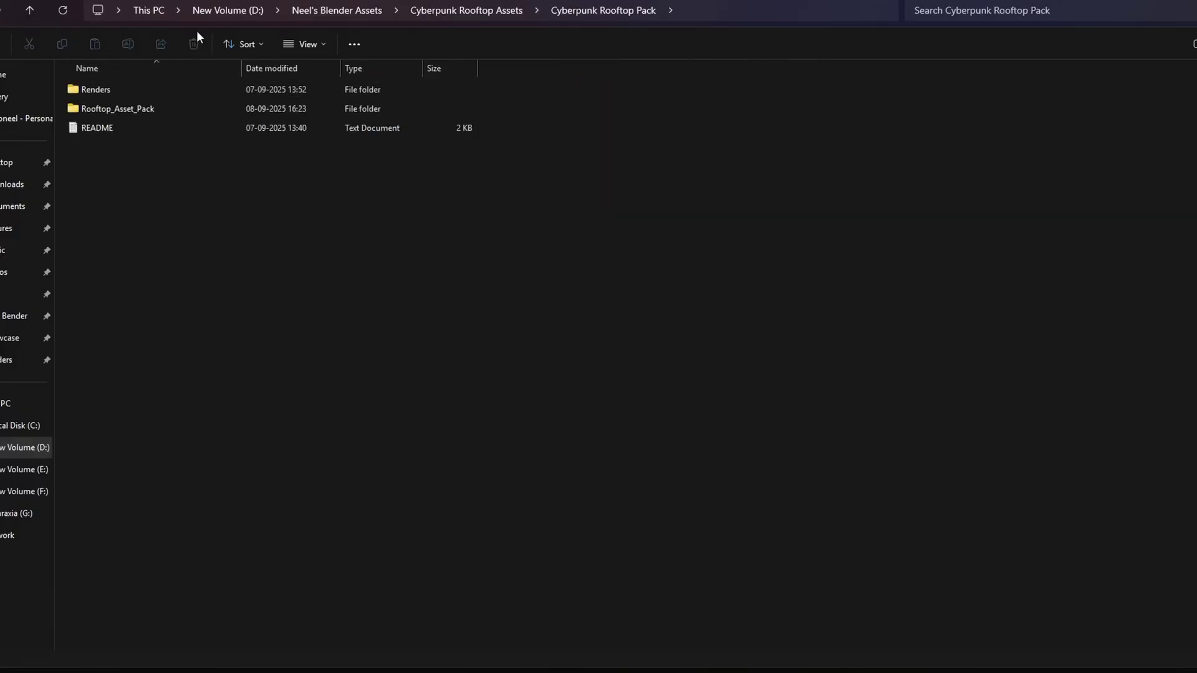
double_click(82, 129)
scroll(493, 359, "down", 10)
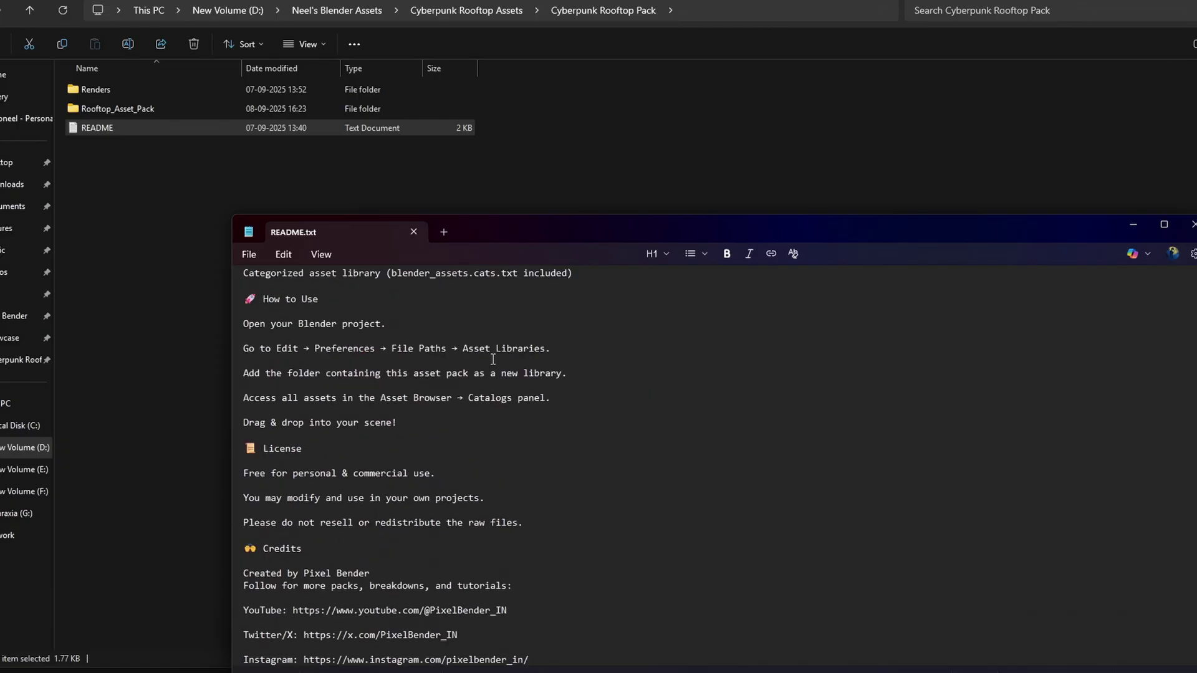
left_click(1191, 225)
- Switch to Blender and add the Rooftop_Asset_Pack folder as an asset library in the preferences' file paths
left_click(740, 478)
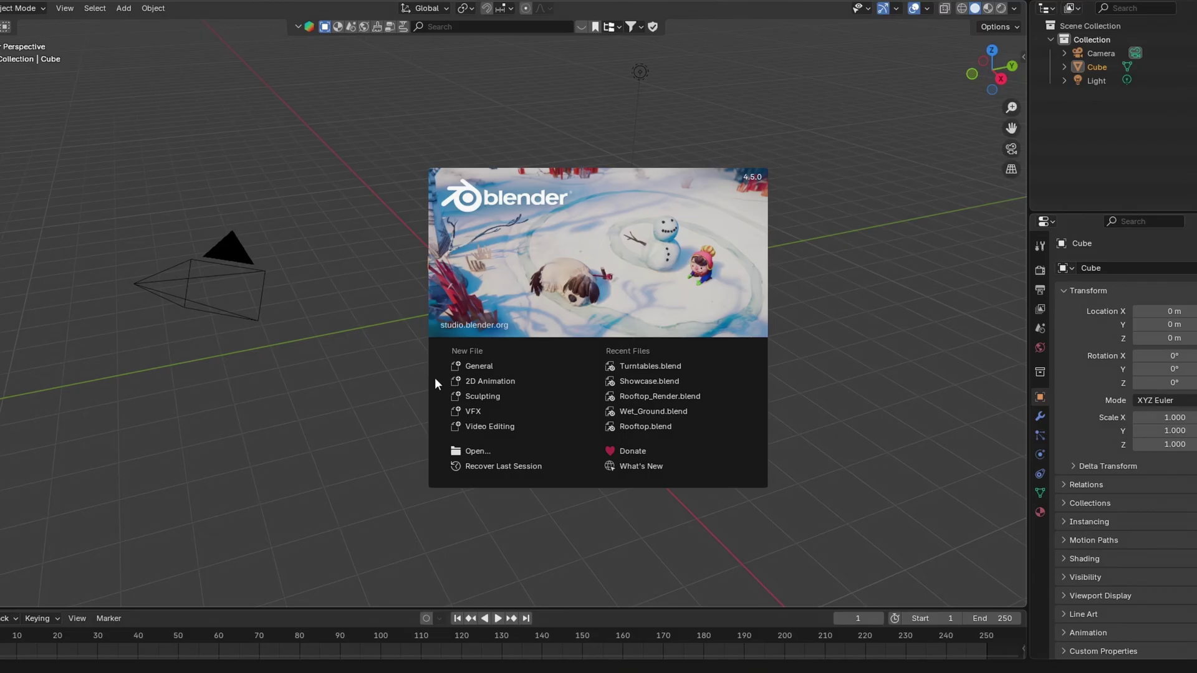
left_click(435, 377)
left_click(47, 173)
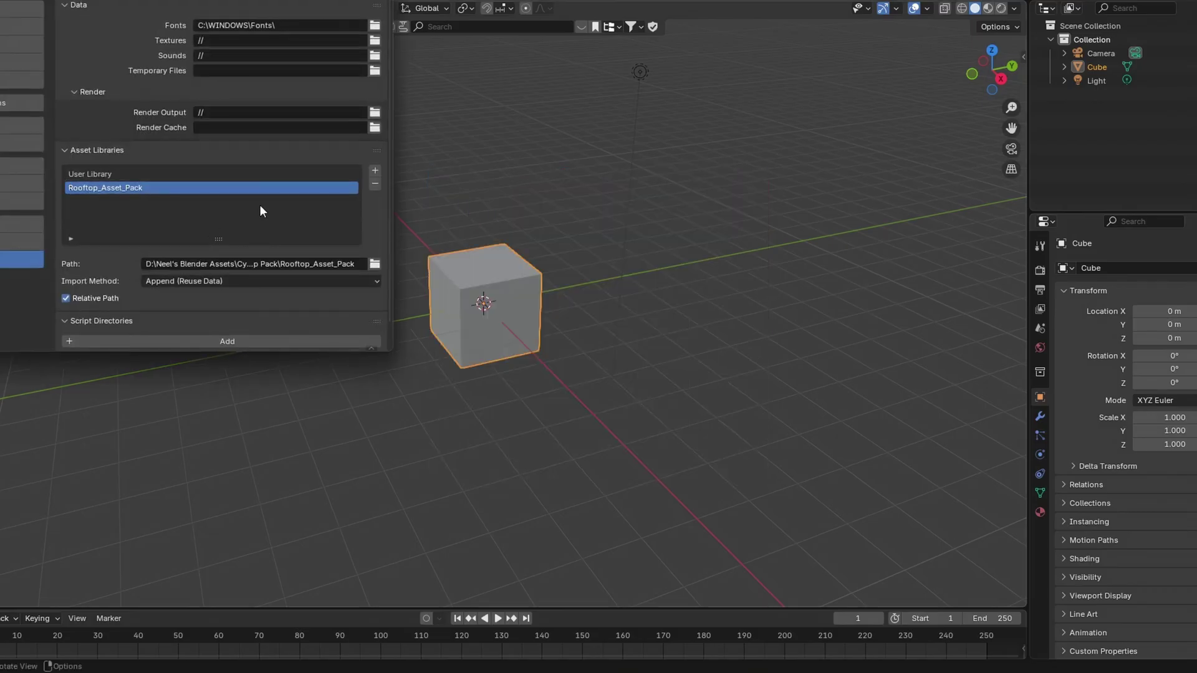
left_click(376, 171)
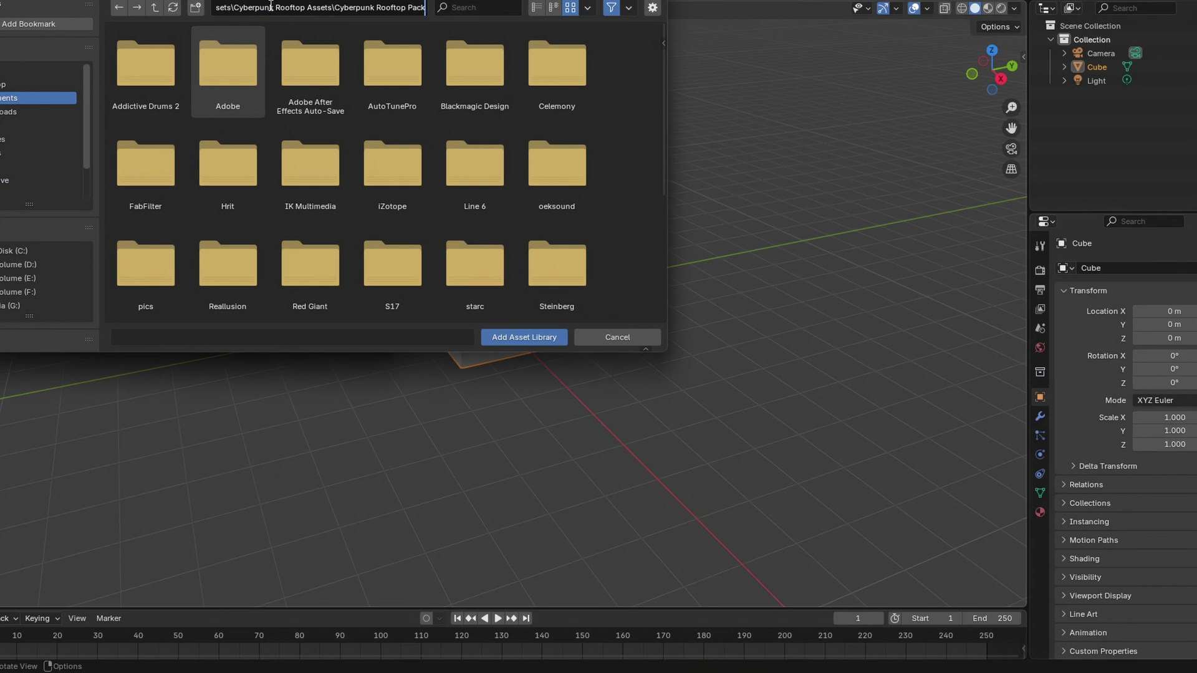
key("Return")
left_click(528, 336)
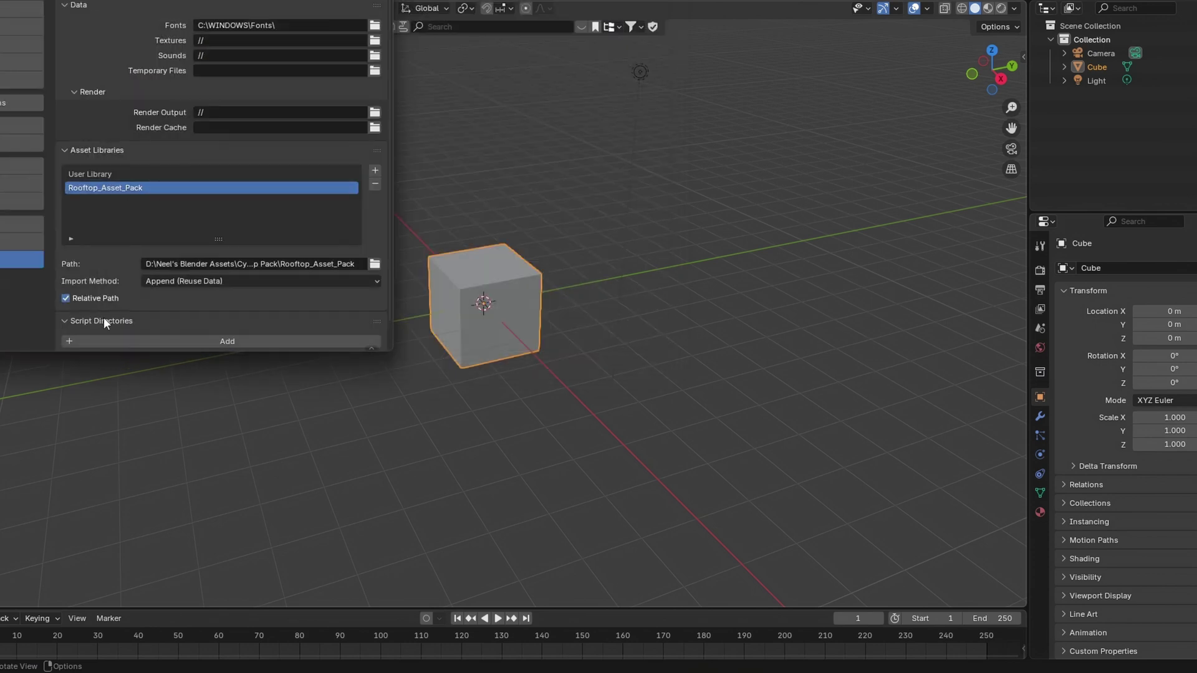
left_click(412, 1)
- Turn the timeline area into an enlarged Asset Browser and show the ACs catalog under Rooftop Assets
left_click(2, 619)
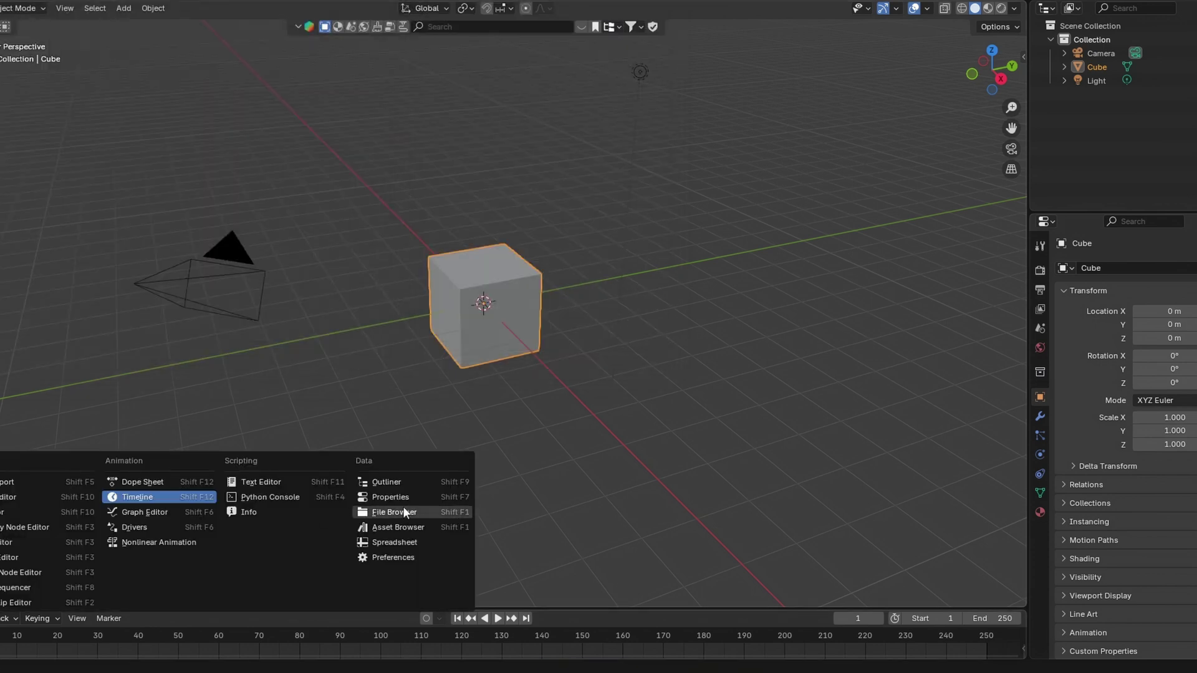
left_click(403, 507)
left_click_drag(319, 525, 297, 340)
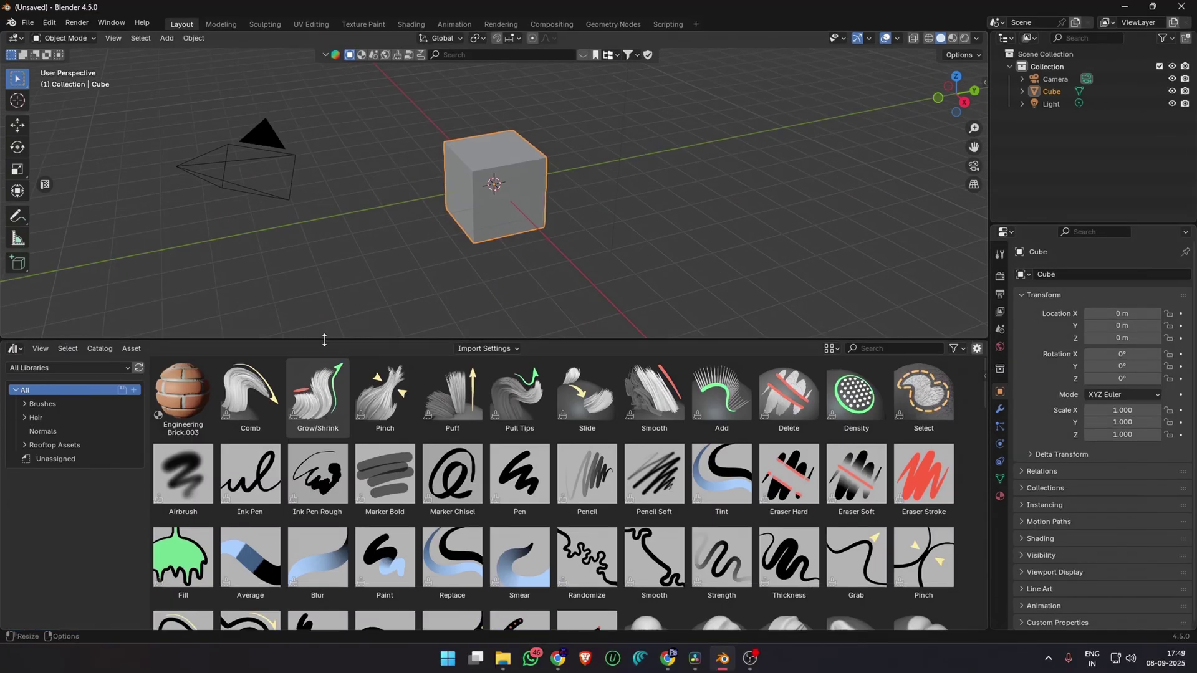
left_click(55, 444)
left_click(42, 462)
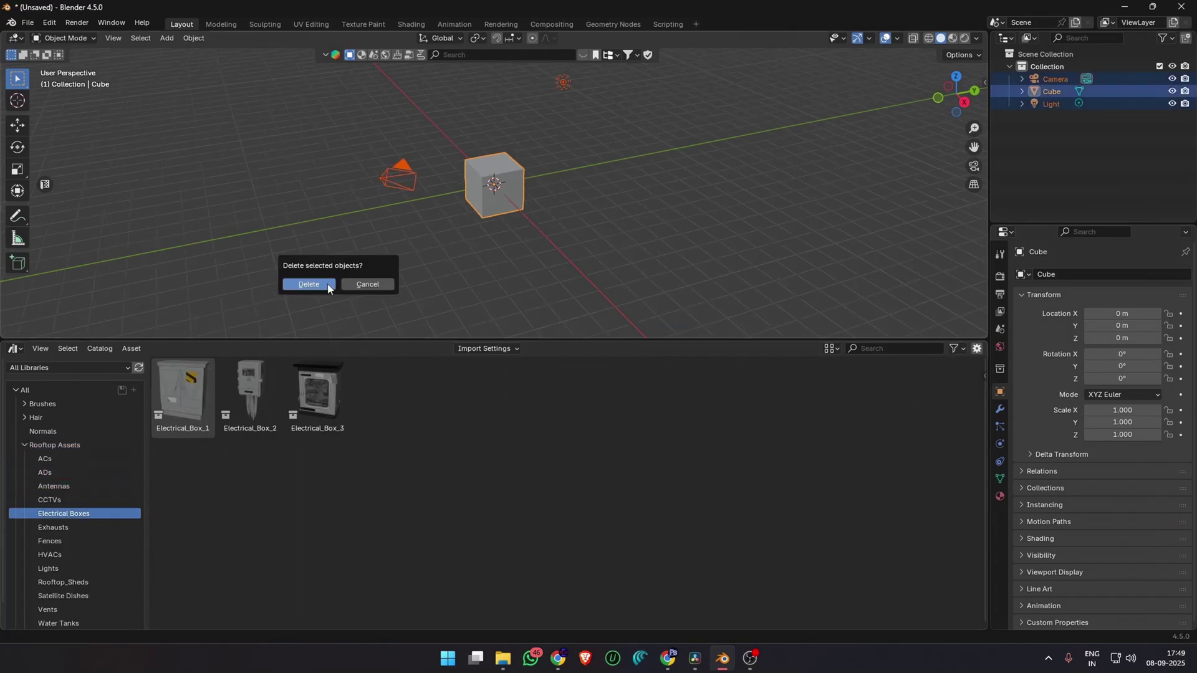
- Delete the default camera, cube and light, and place the AC_1 asset in the empty scene
left_click(329, 288)
left_click_drag(304, 223, 305, 223)
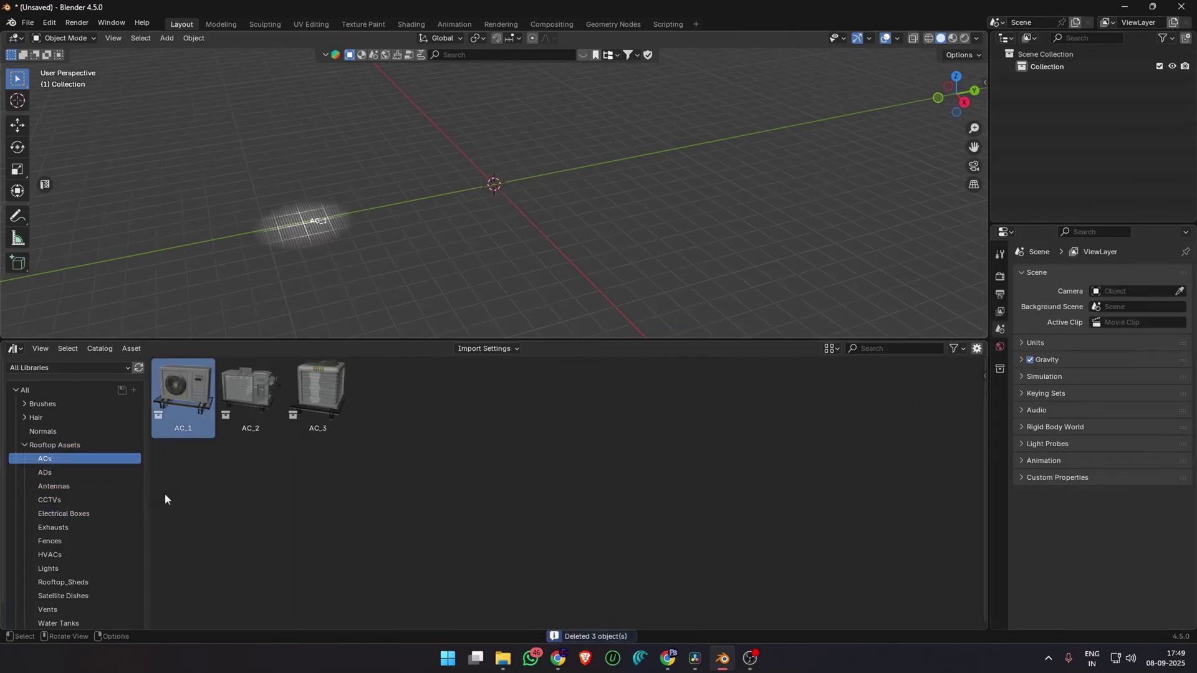
- Place AD_1, Antenna_1, Electrical_Box_2 and Exhaust_Fan_1 around the AC unit
left_click(54, 486)
scroll(523, 232, "down", 3)
left_click_drag(201, 397, 451, 248)
left_click(53, 528)
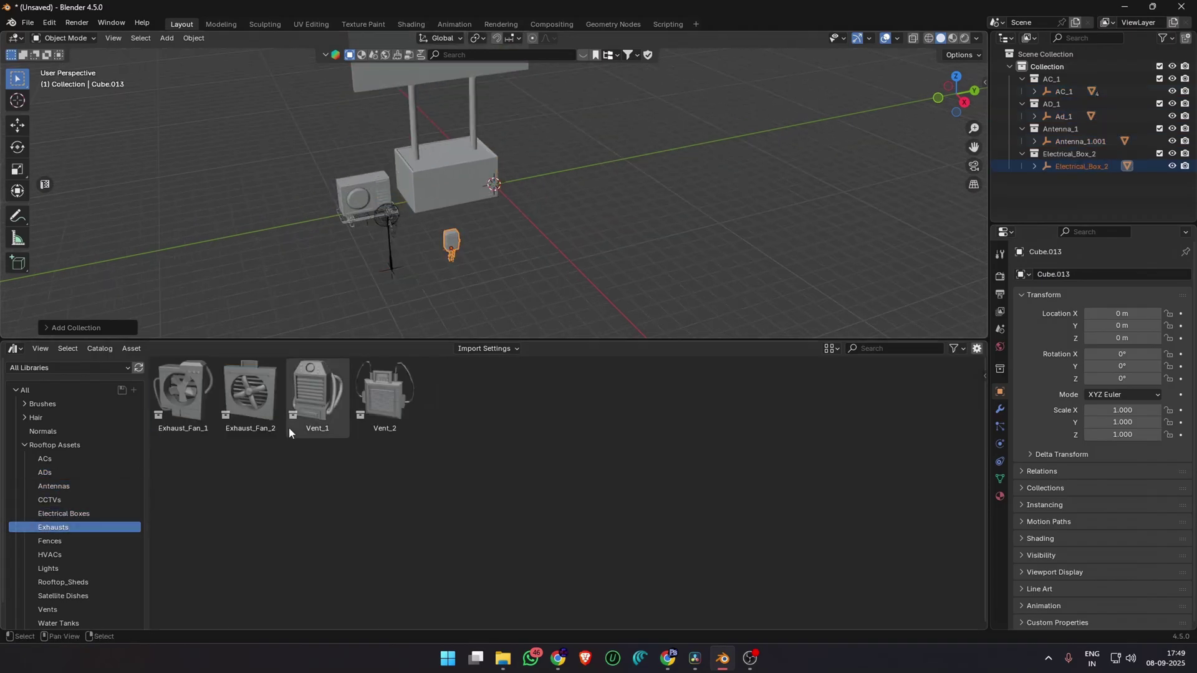
left_click_drag(183, 393, 639, 255)
middle_click_drag(515, 231, 499, 324)
- Show all Rooftop Assets, place the CCTV asset and try rotating its camera controller about the Z axis
left_click(55, 445)
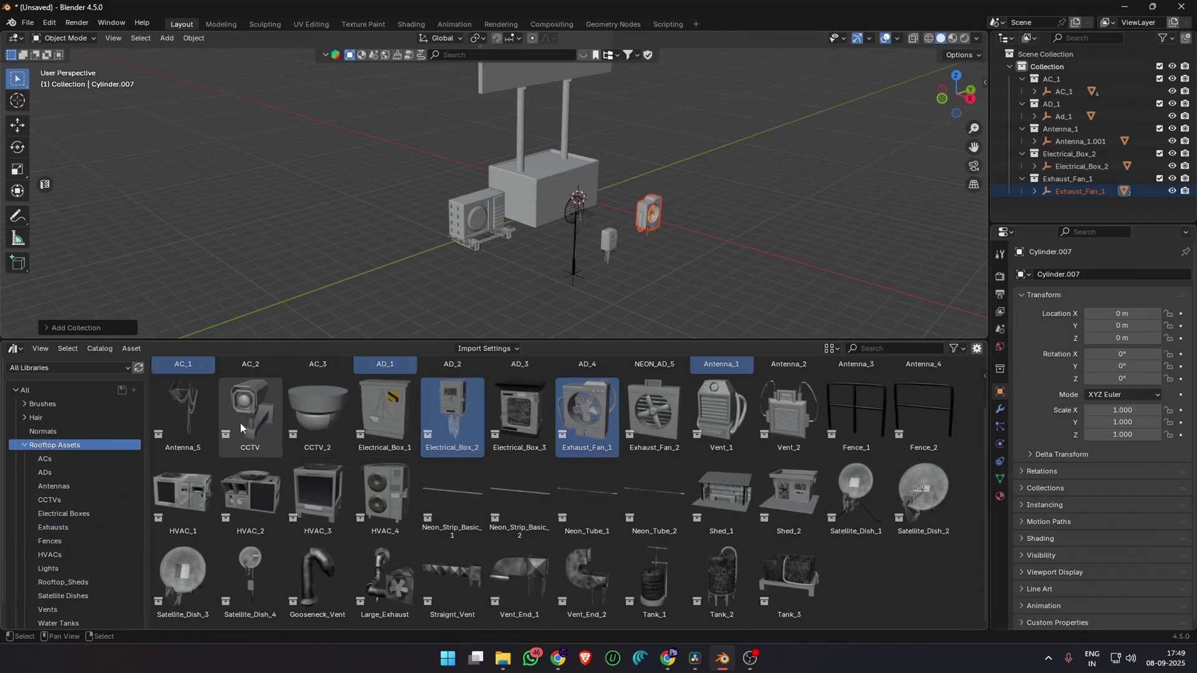
left_click_drag(429, 305, 430, 304)
scroll(544, 253, "up", 5)
middle_click_drag(545, 253, 595, 200)
scroll(731, 286, "down", 3)
key("r")
key("z")
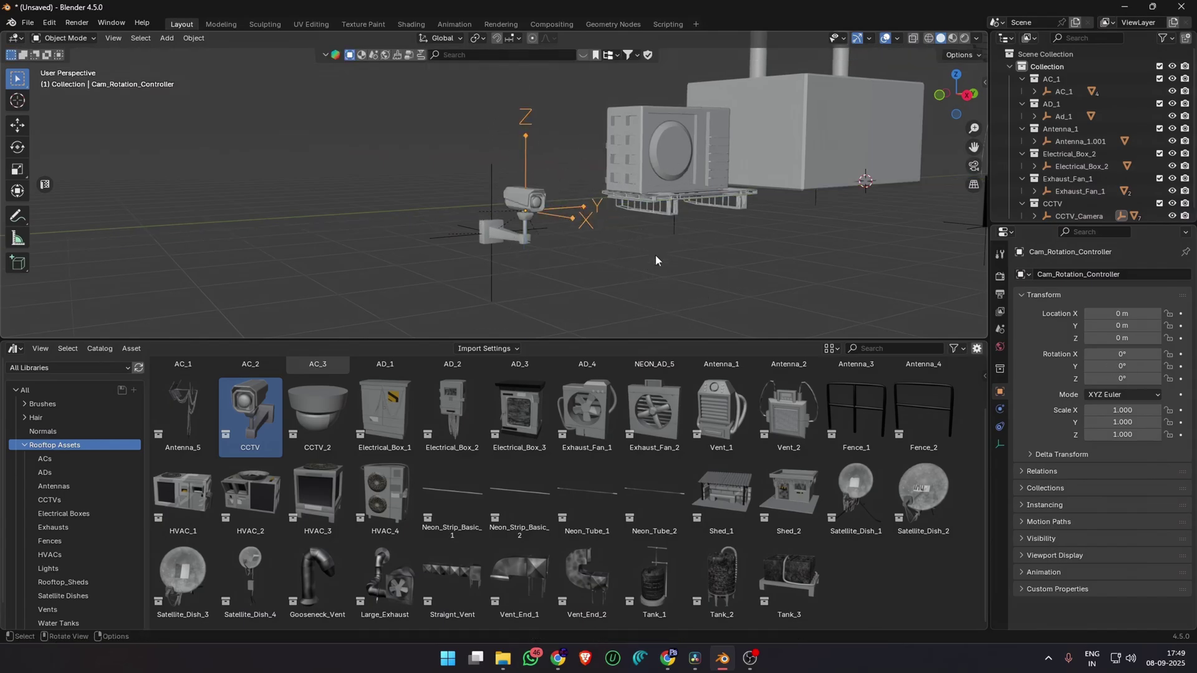
- Place the HVAC_2 asset on the ground near the CCTV camera
middle_click_drag(656, 261, 522, 315)
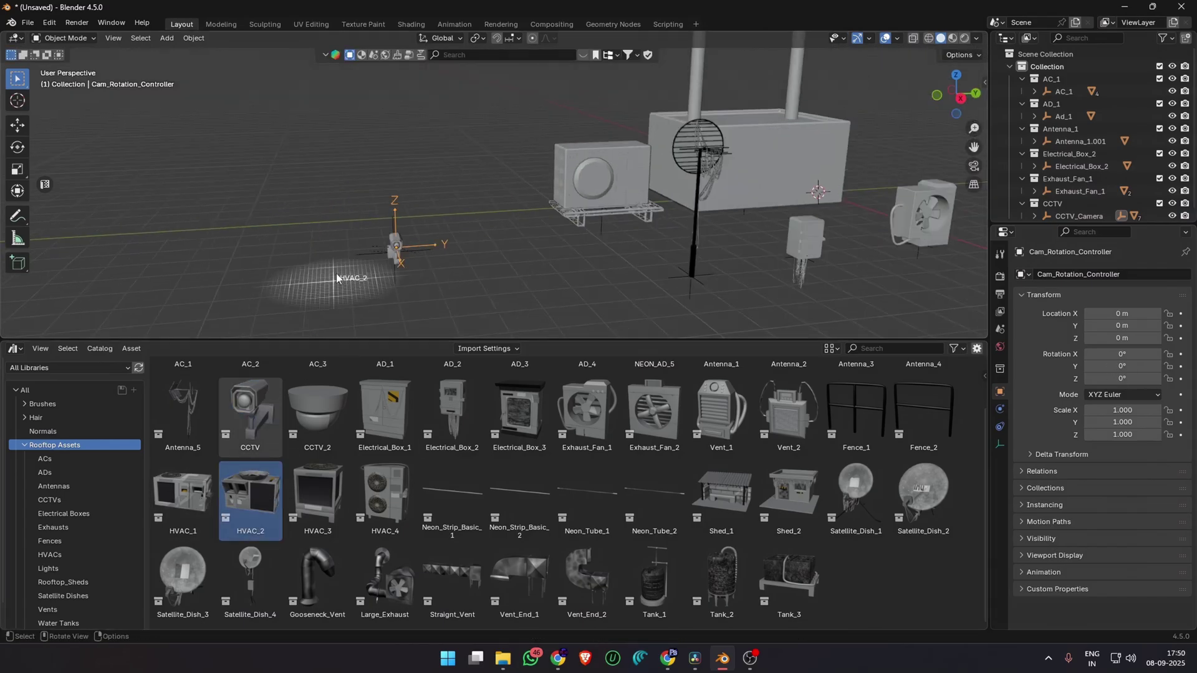
left_click_drag(294, 268, 293, 267)
- Set the exhaust fan blades' origin to their geometry and try spinning them about the X axis
middle_click_drag(293, 268, 548, 254)
left_click(548, 253)
left_click(193, 38)
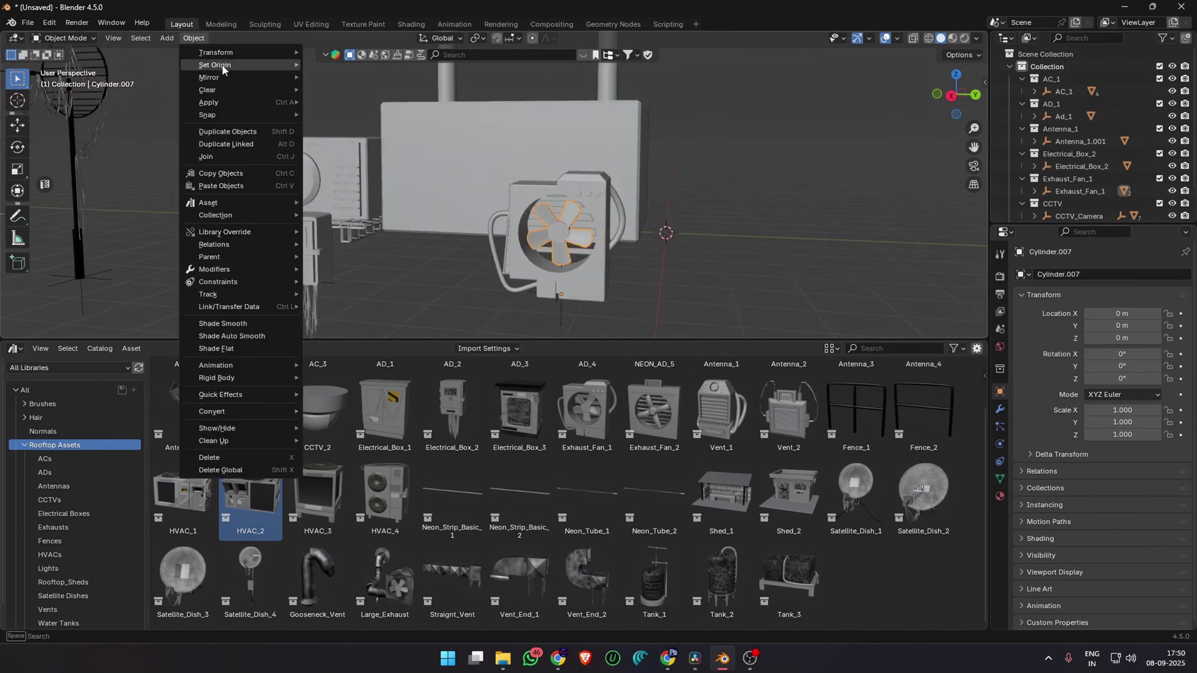
key("Escape")
left_click(193, 38)
mouse_move(212, 64)
left_click(356, 76)
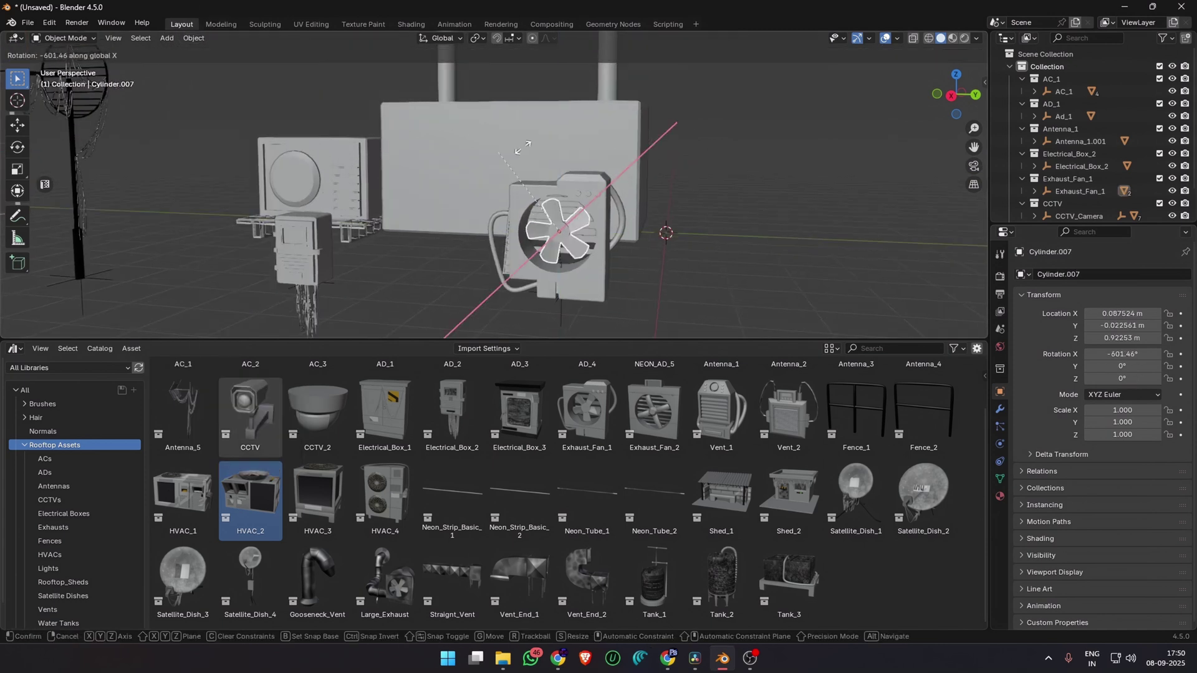
key("Escape")
- Set the HVAC_2 rotor hub's origin to its geometry and try spinning it about the Z axis
middle_click_drag(426, 304, 484, 233)
left_click(488, 259)
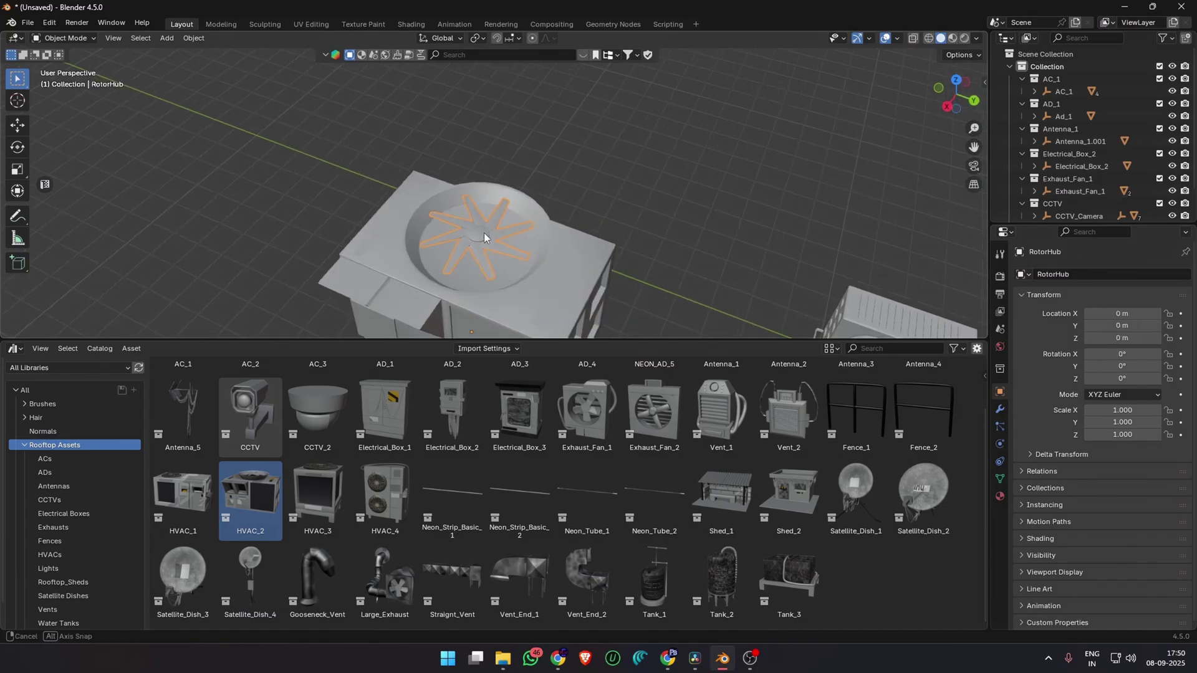
left_click(194, 38)
mouse_move(212, 63)
left_click(356, 76)
key("z")
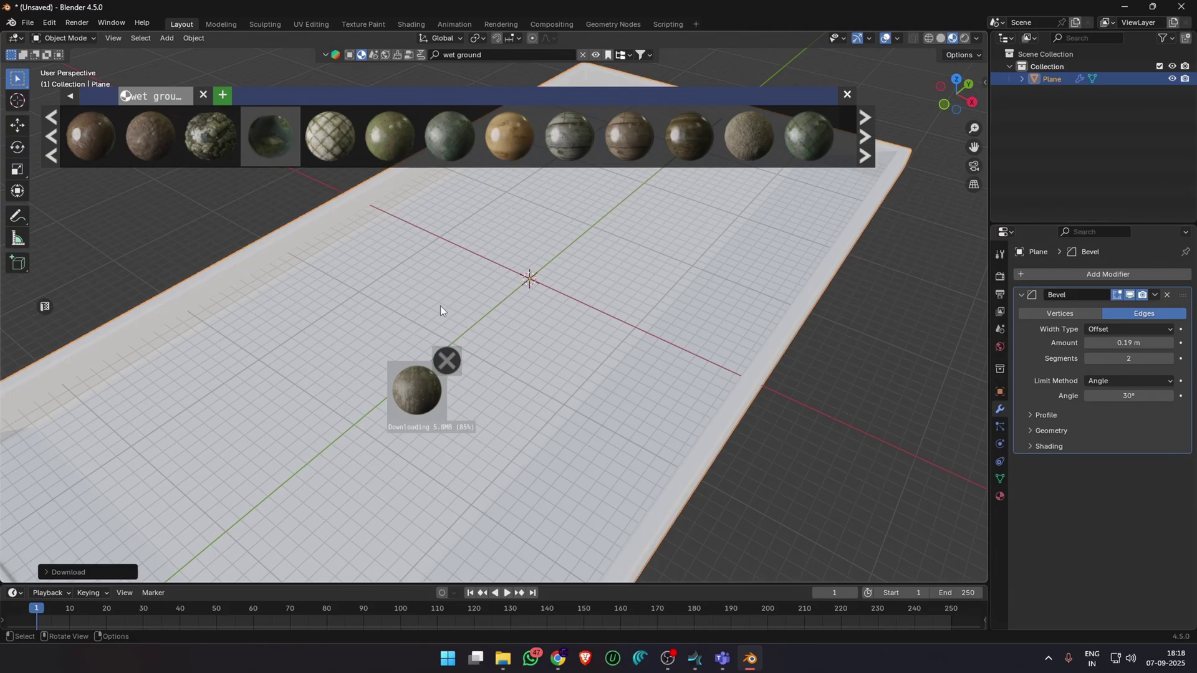
scroll(434, 318, "down", 2)
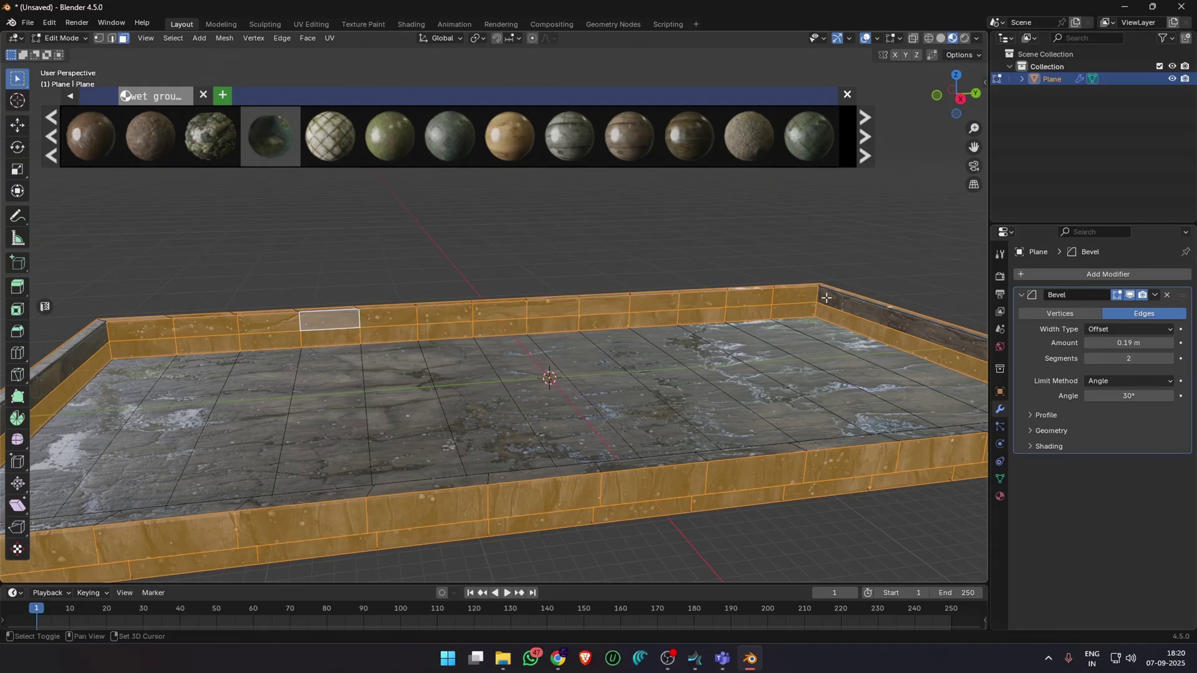
middle_click_drag(827, 298, 34, 397)
middle_click_drag(779, 295, 476, 310)
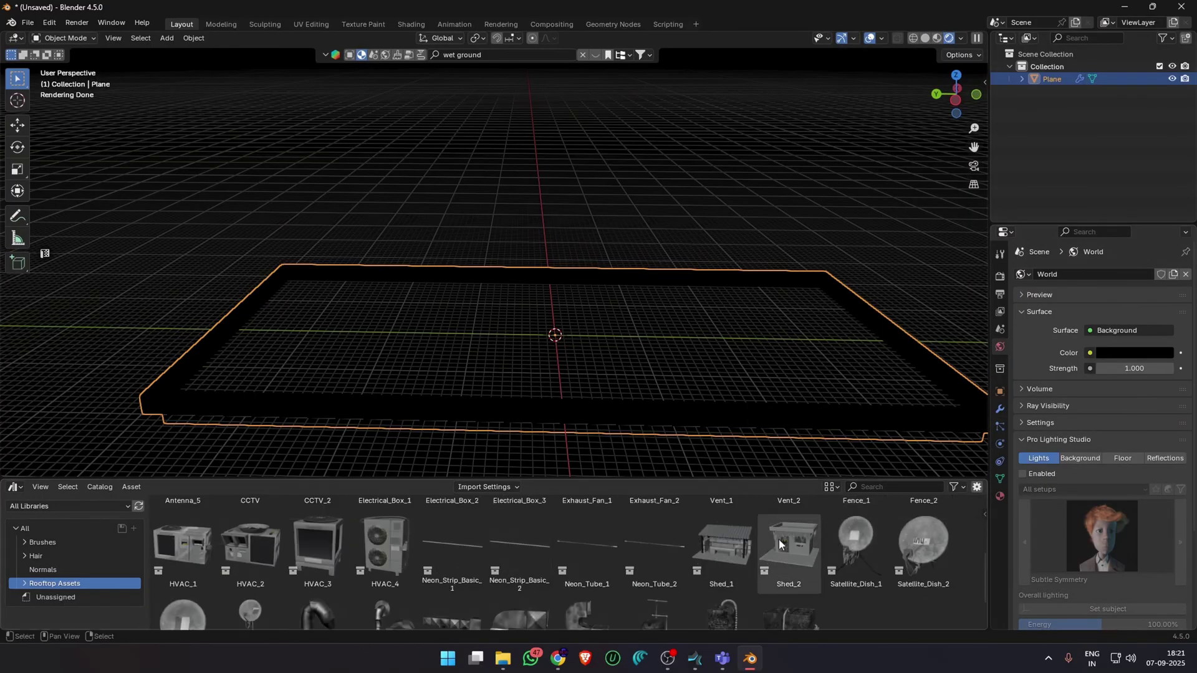
- Place Shed_2 at one end of the rooftop plane, enlarge it and rotate it
left_click_drag(394, 304, 441, 305)
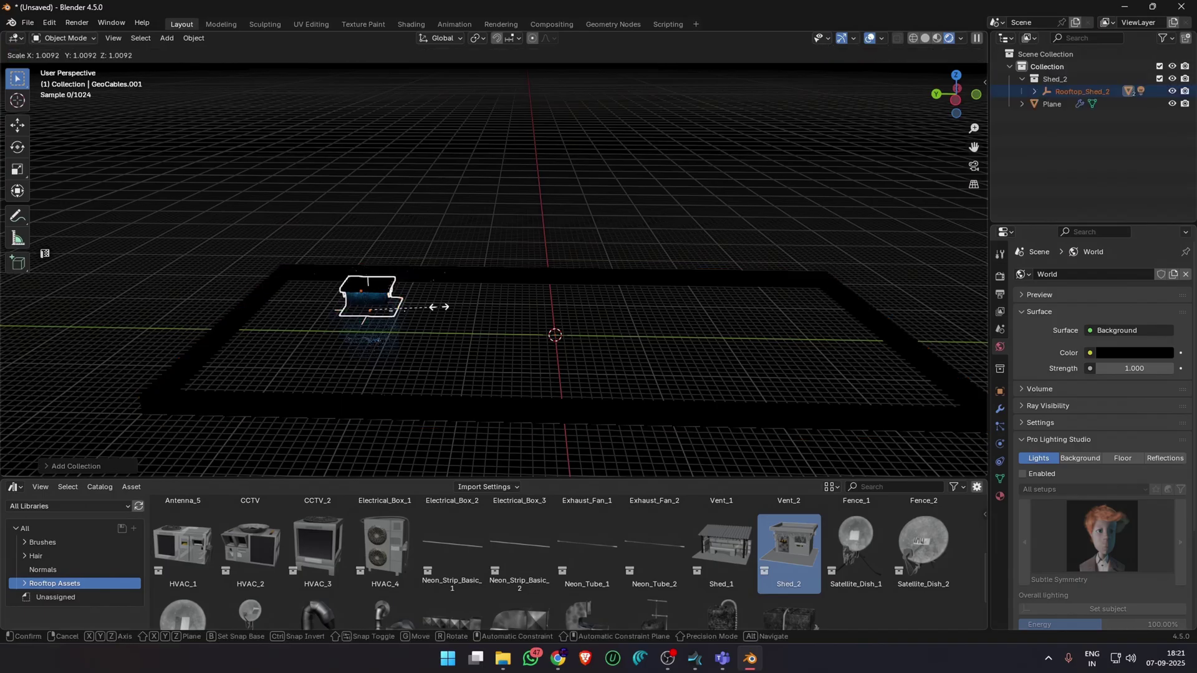
key("s")
left_click(589, 302)
left_click(584, 297)
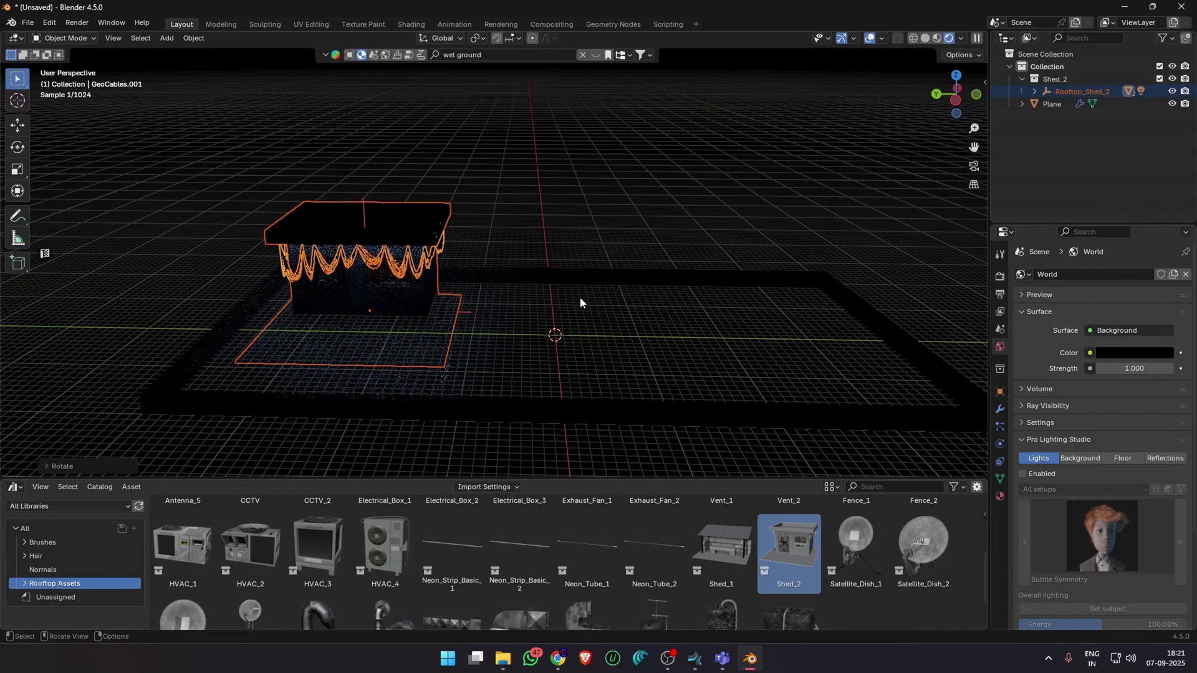
- Place AC_1 on the shed's roof and scale it up
scroll(330, 356, "up", 5)
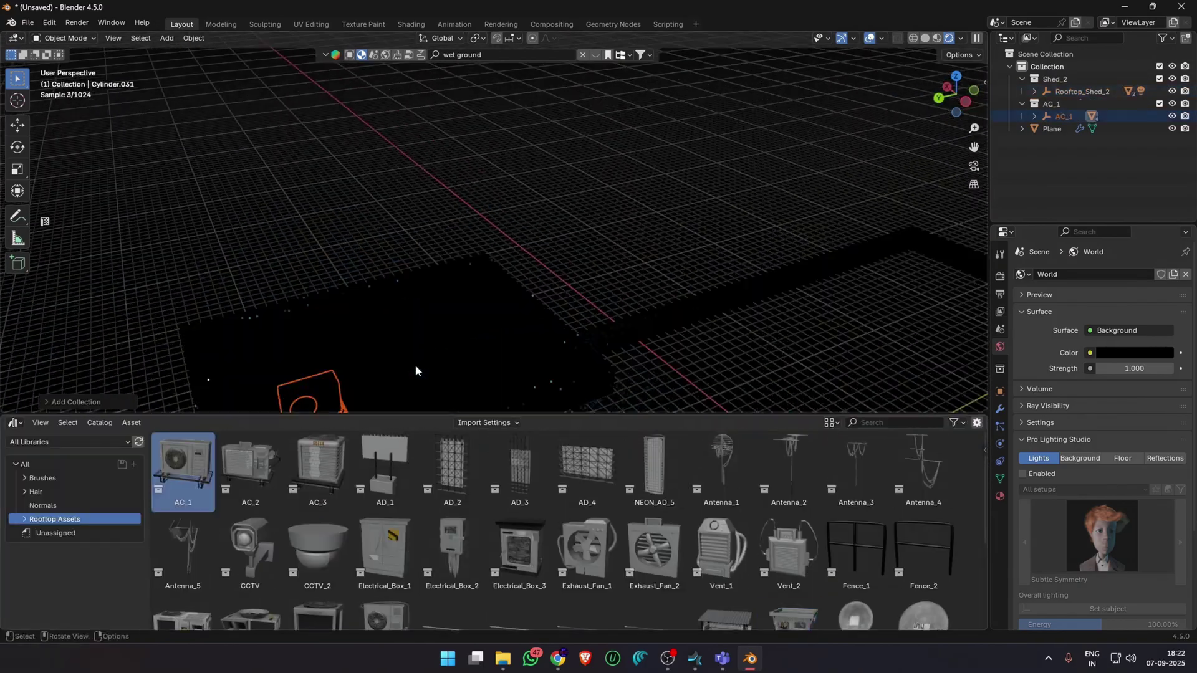
key("s")
left_click(385, 555)
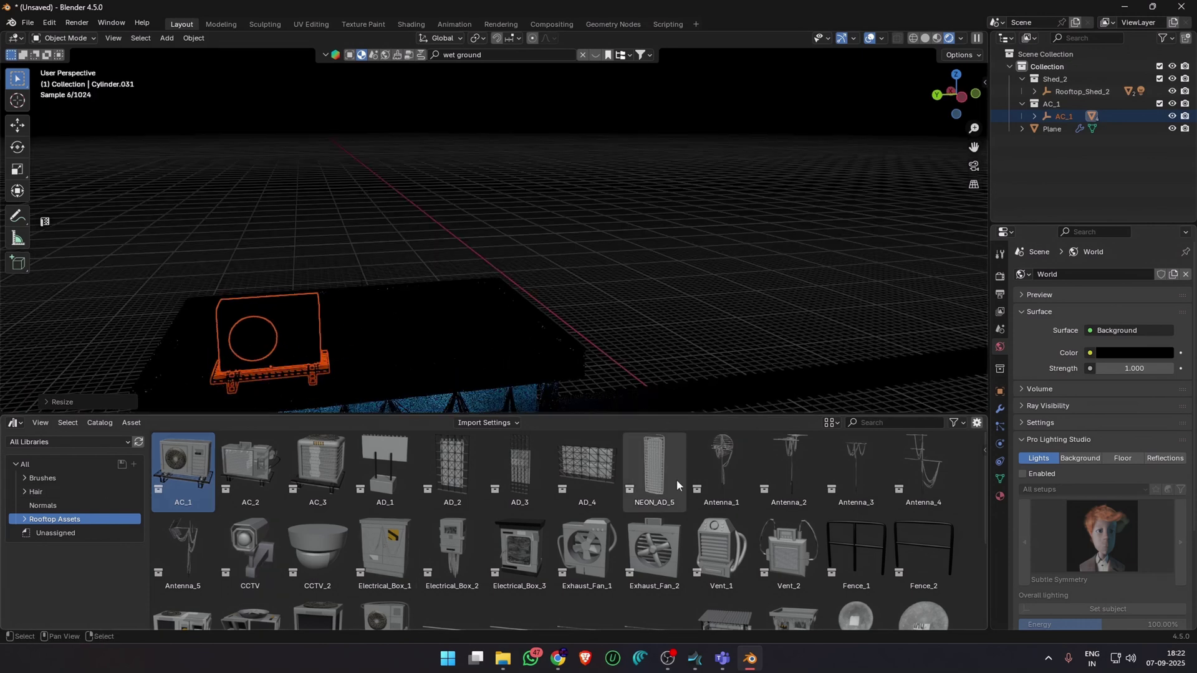
- Add a rotated Antenna_1 and an Antenna_3 beside the AC unit on the shed's roof
left_click(462, 76)
left_click_drag(856, 467, 453, 323)
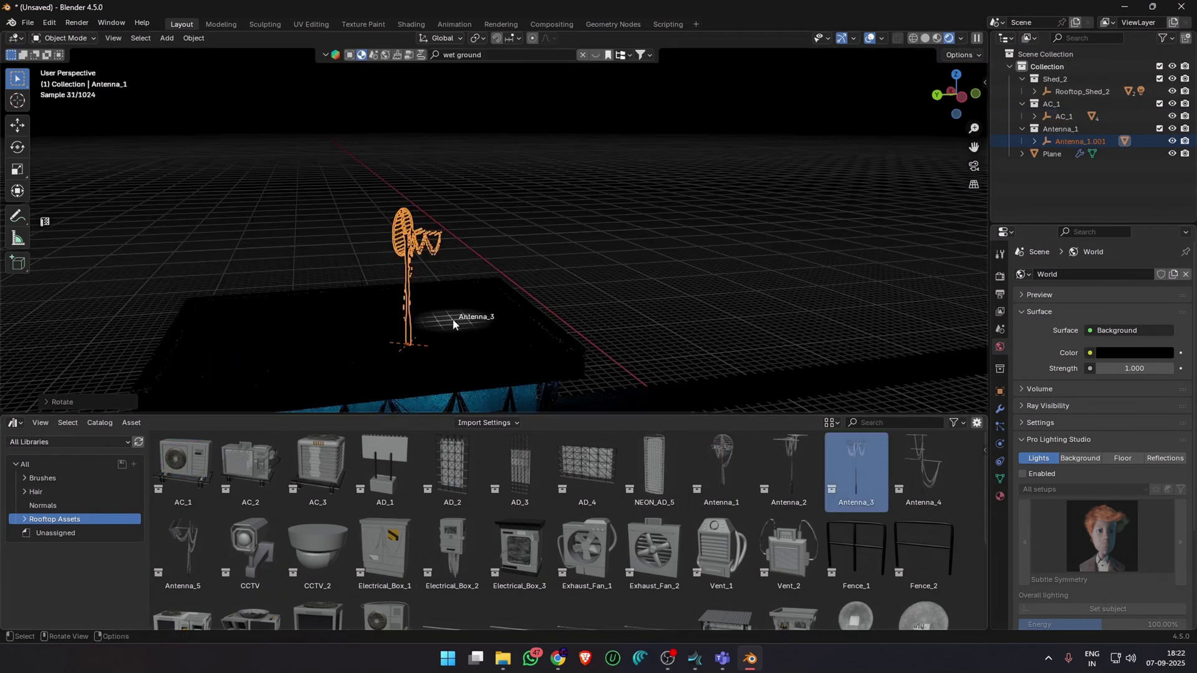
left_click(526, 309)
- Place the AD_1 billboard at the rooftop's far end, rotate it 90° about Z and move it beyond the wall
scroll(519, 261, "down", 5)
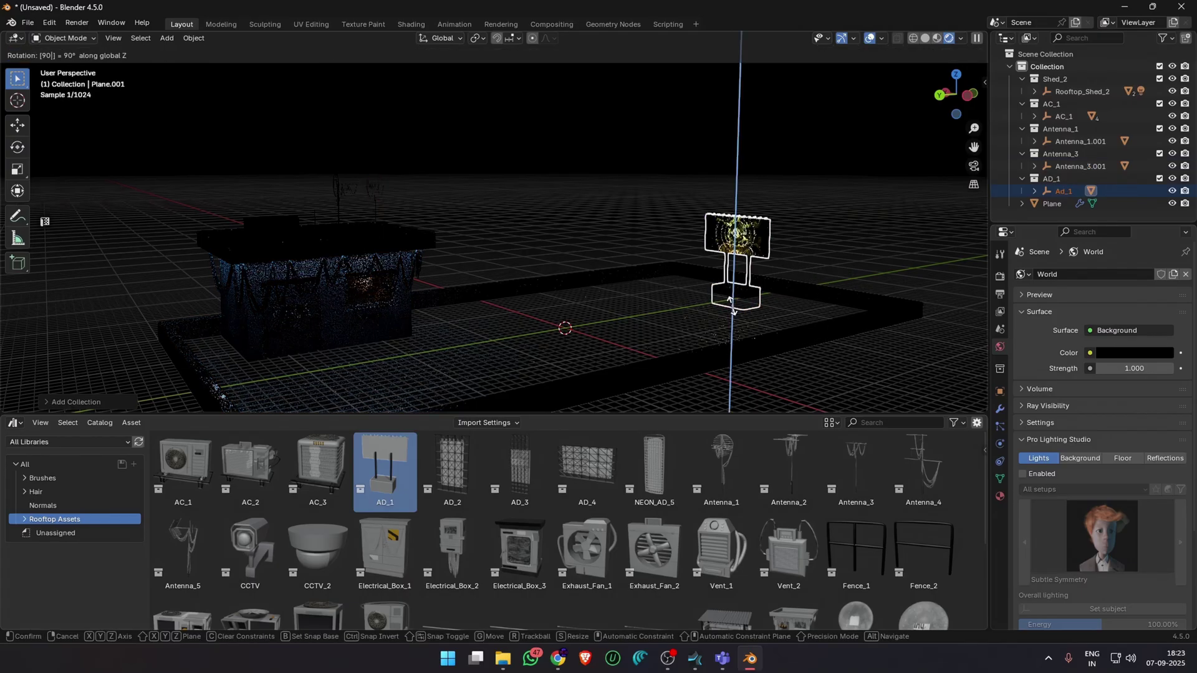
key("g")
left_click(614, 252)
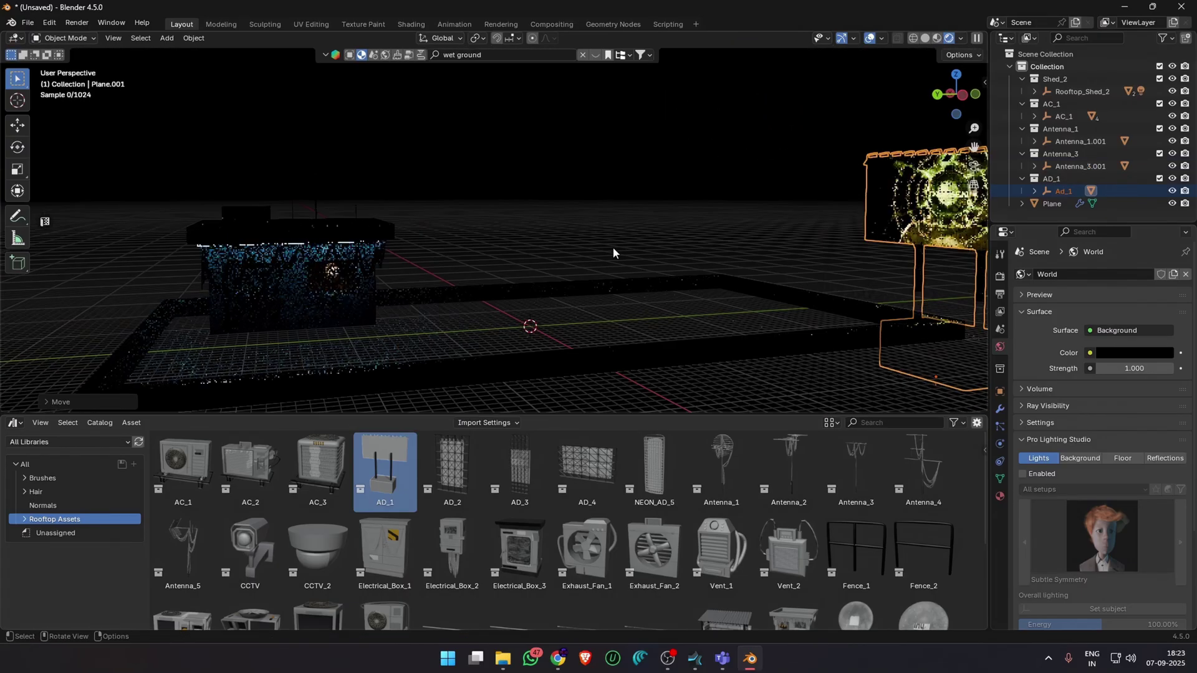
- Place Fence_1 on the rooftop's long edge and repeat it along Y with an Array modifier of 26 copies
scroll(624, 530, "down", 2)
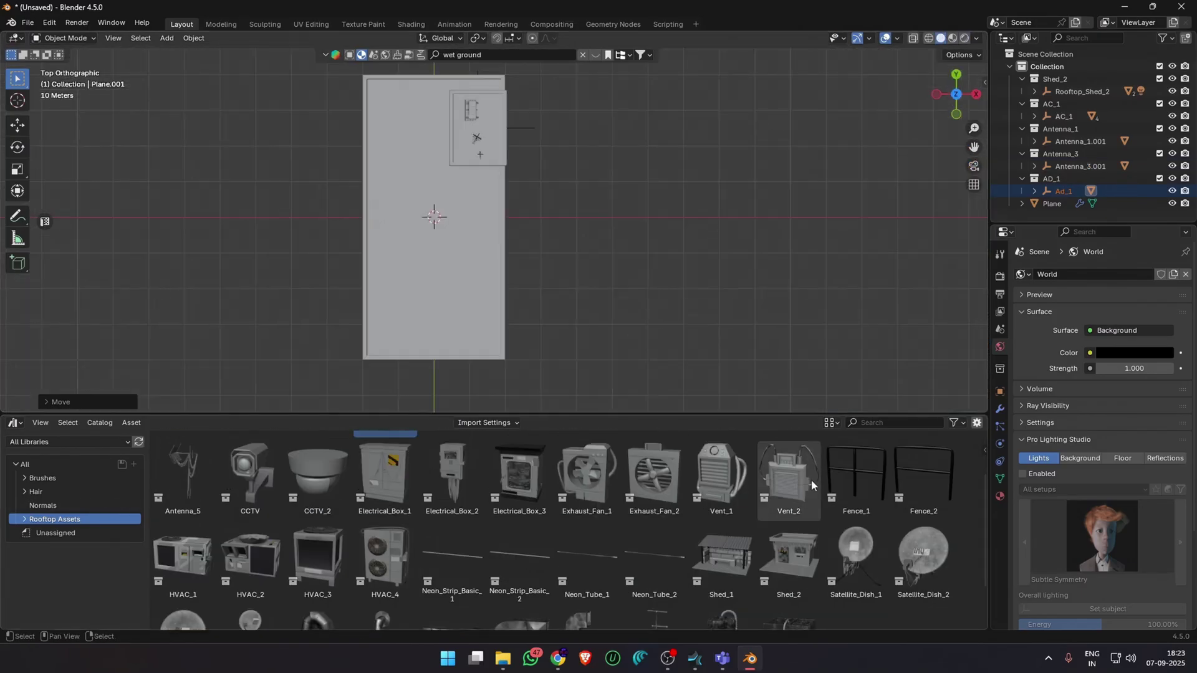
mouse_move(856, 477)
left_mouse_down()
mouse_move(498, 384)
mouse_move(561, 349)
left_mouse_up()
key("KP_7")
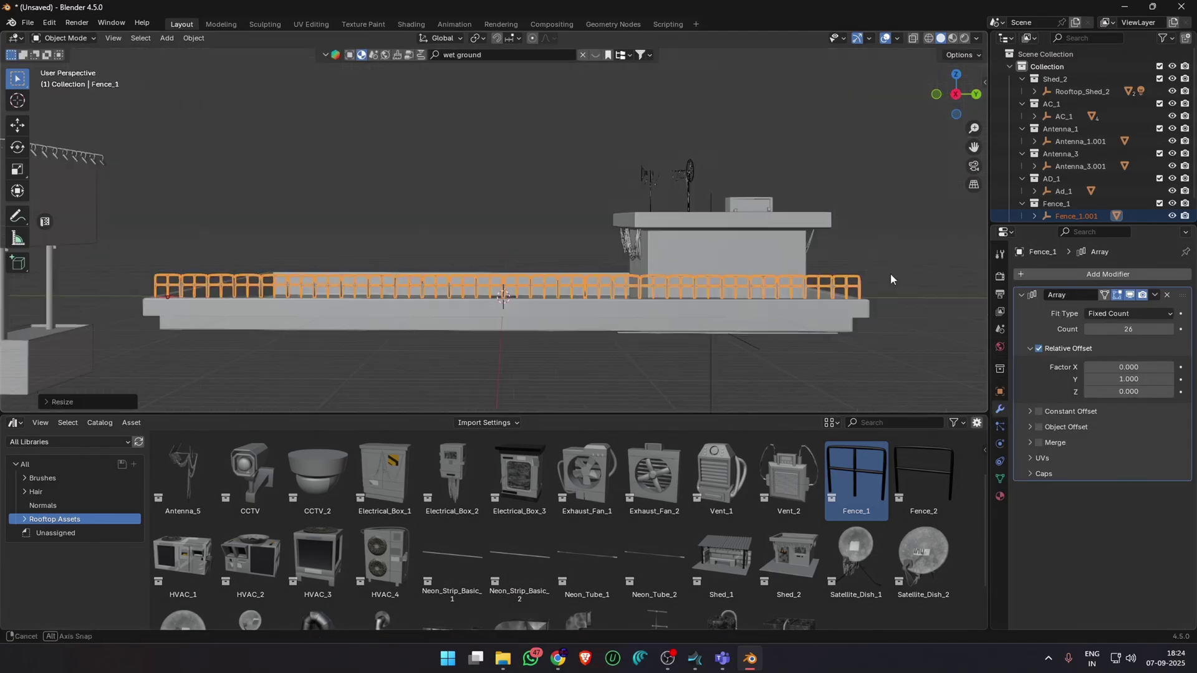
- Duplicate the long fence along the X axis onto the rooftop's opposite edge
middle_click_drag(617, 293, 655, 329)
key("shift+d")
key("x")
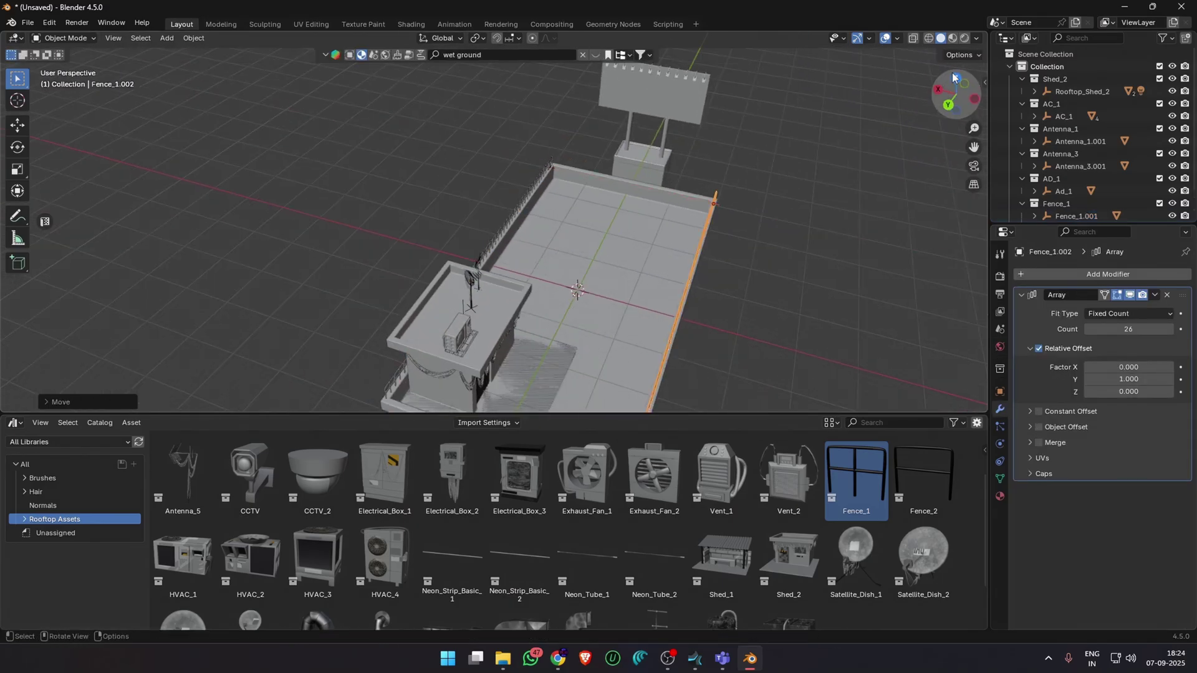
- Duplicate the fence, rotate the copy -90° onto the rooftop's short edge and set its array count to 13
left_click(953, 77)
scroll(558, 316, "up", 2)
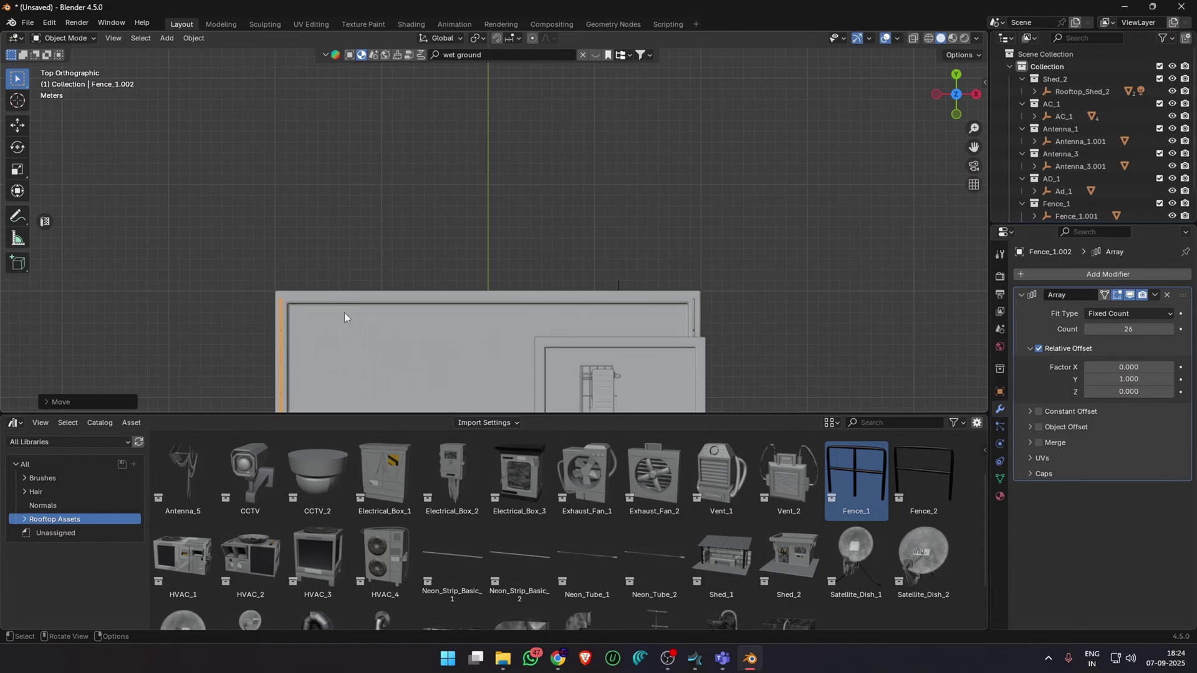
scroll(344, 313, "down", 5)
scroll(566, 253, "up", 4)
key("shift+d")
type("r")
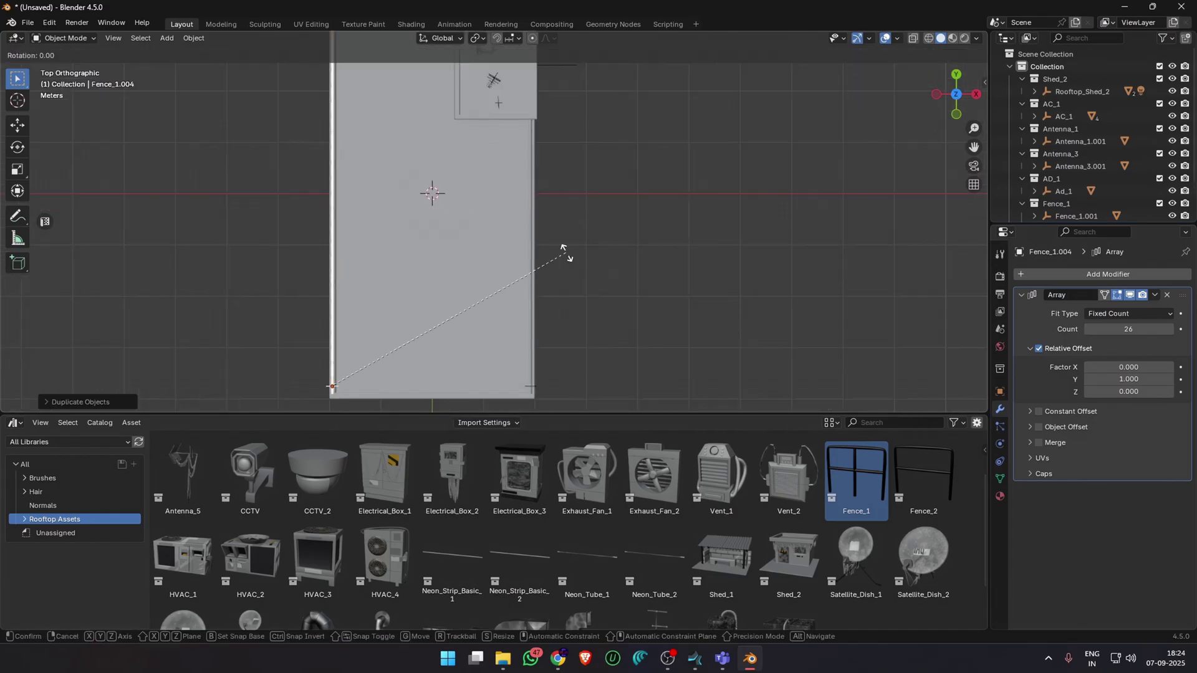
type("-90")
key("Return")
scroll(479, 382, "up", 3)
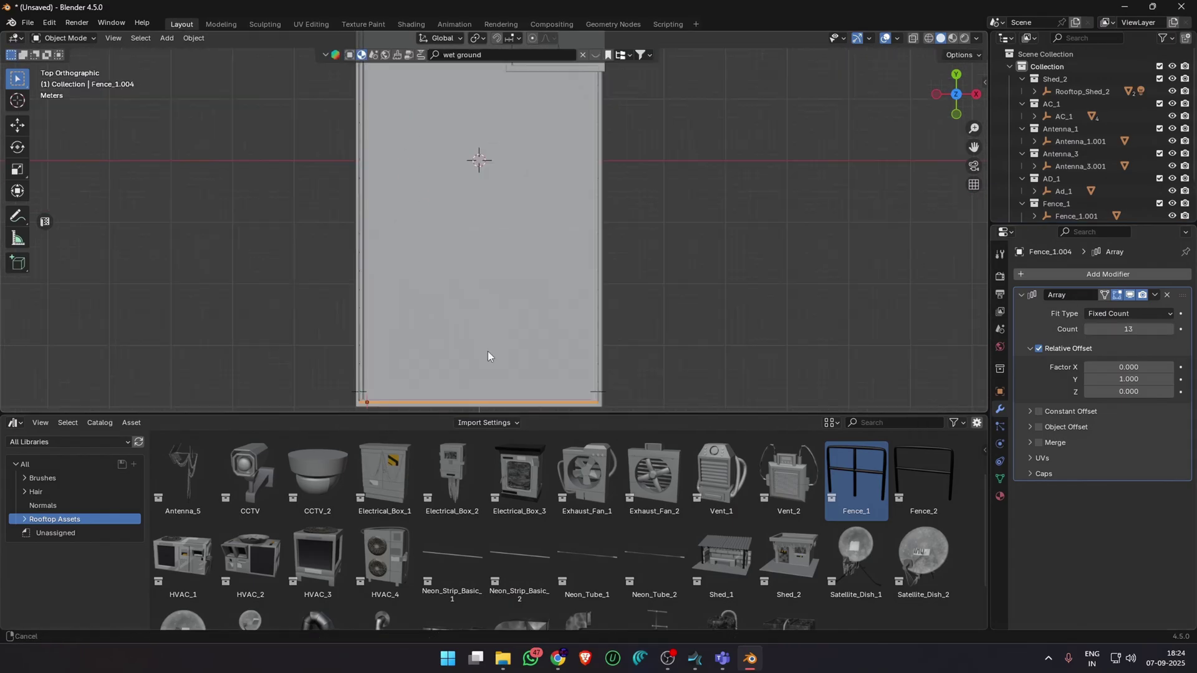
middle_click_drag(489, 353, 586, 271)
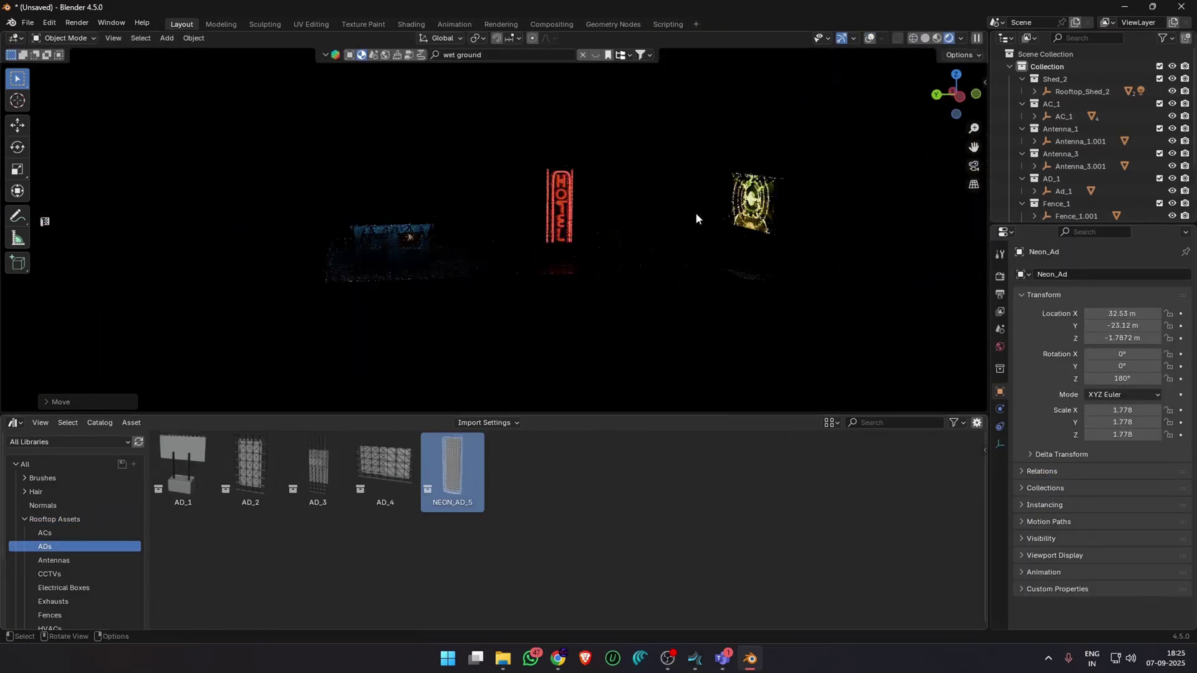
- Scrub the timeline from the first keyframe to about the middle one to preview the camera animation
scroll(698, 232, "up", 2)
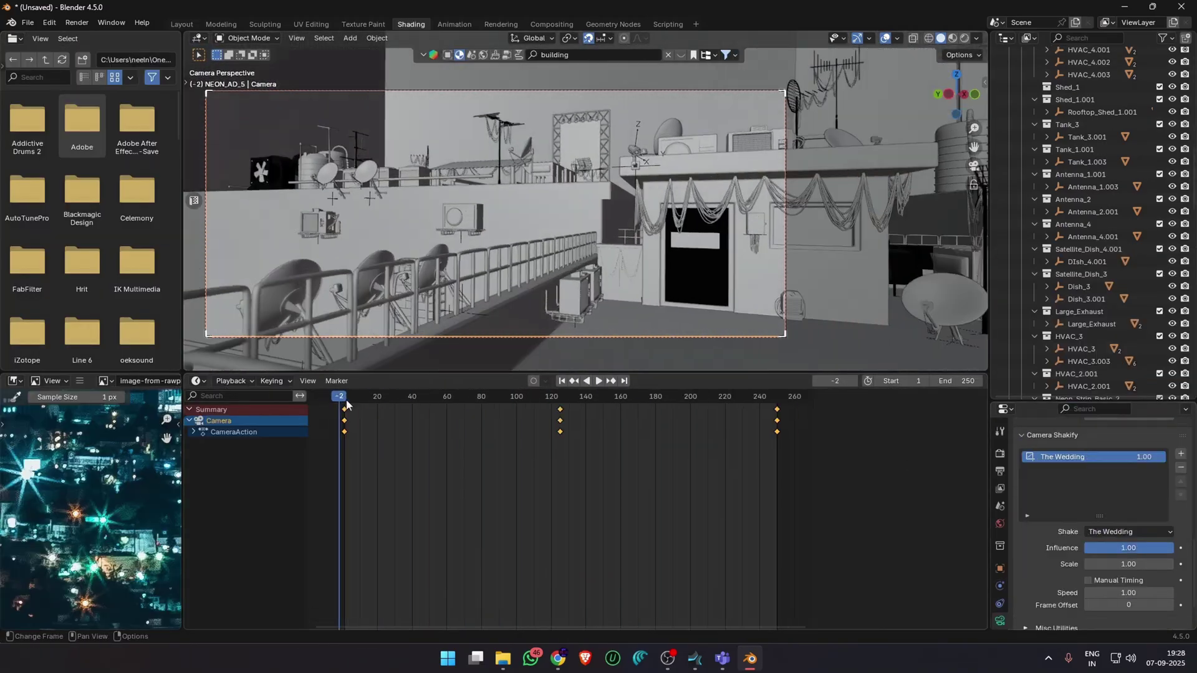
left_click_drag(348, 404, 558, 403)
middle_click(641, 254)
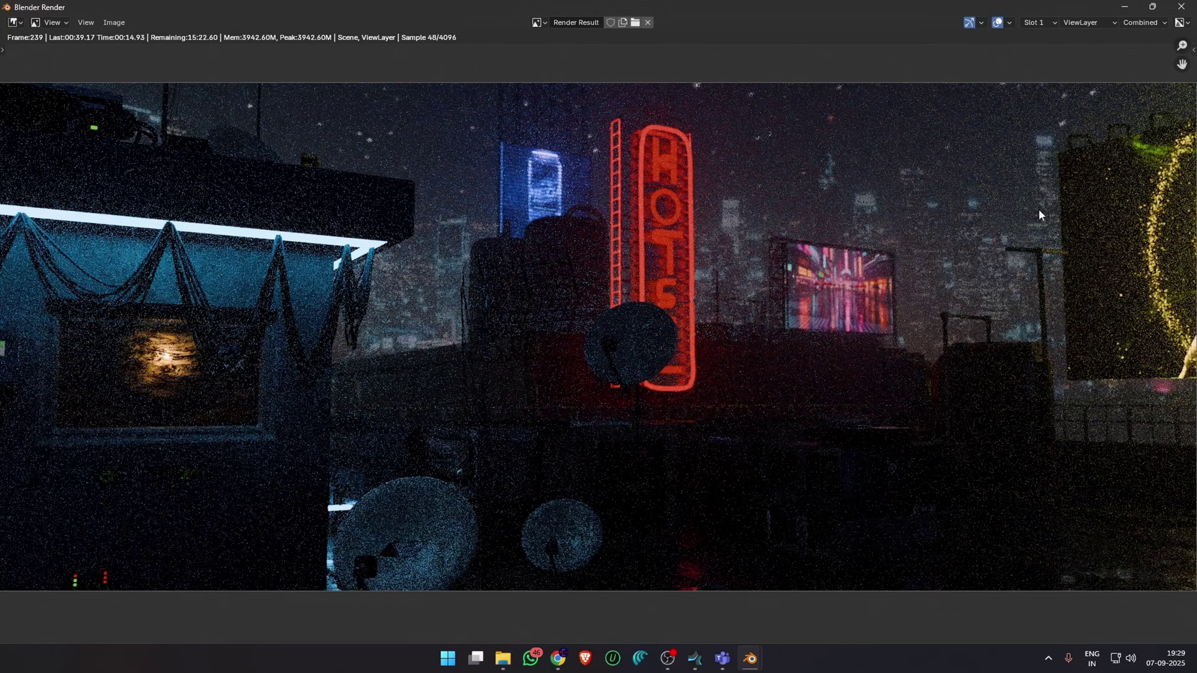
- Close the test render of frame 239 and set the final render's maximum samples to 256
left_click(1181, 6)
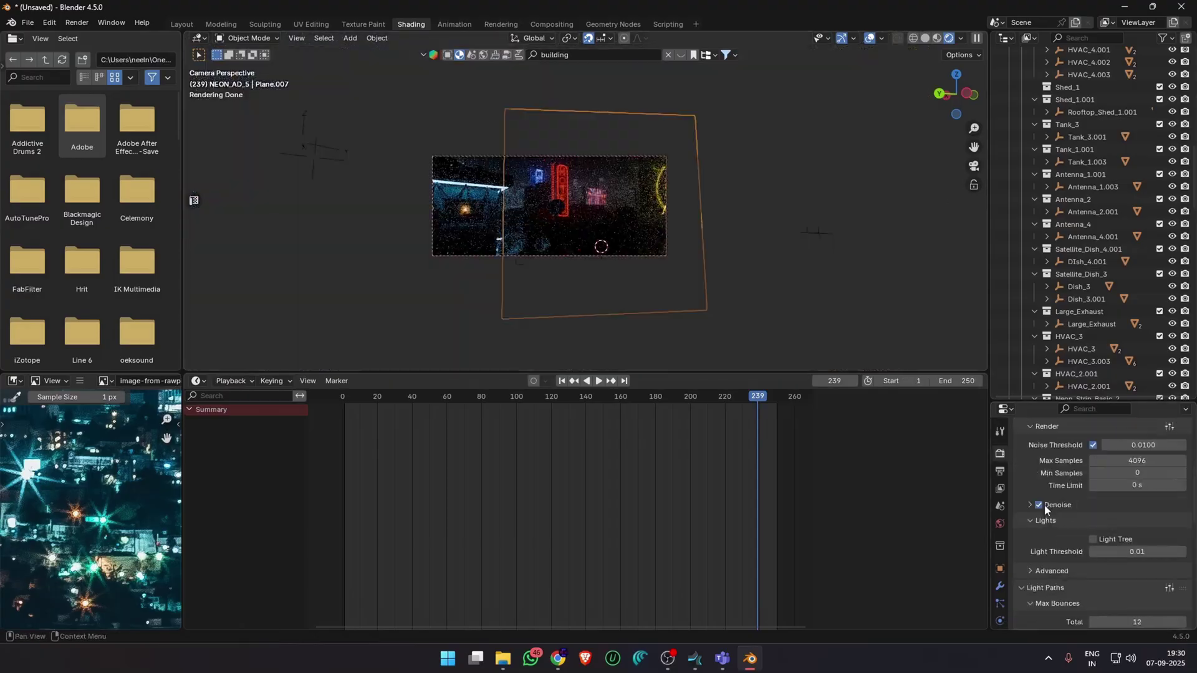
scroll(734, 234, "up", 3)
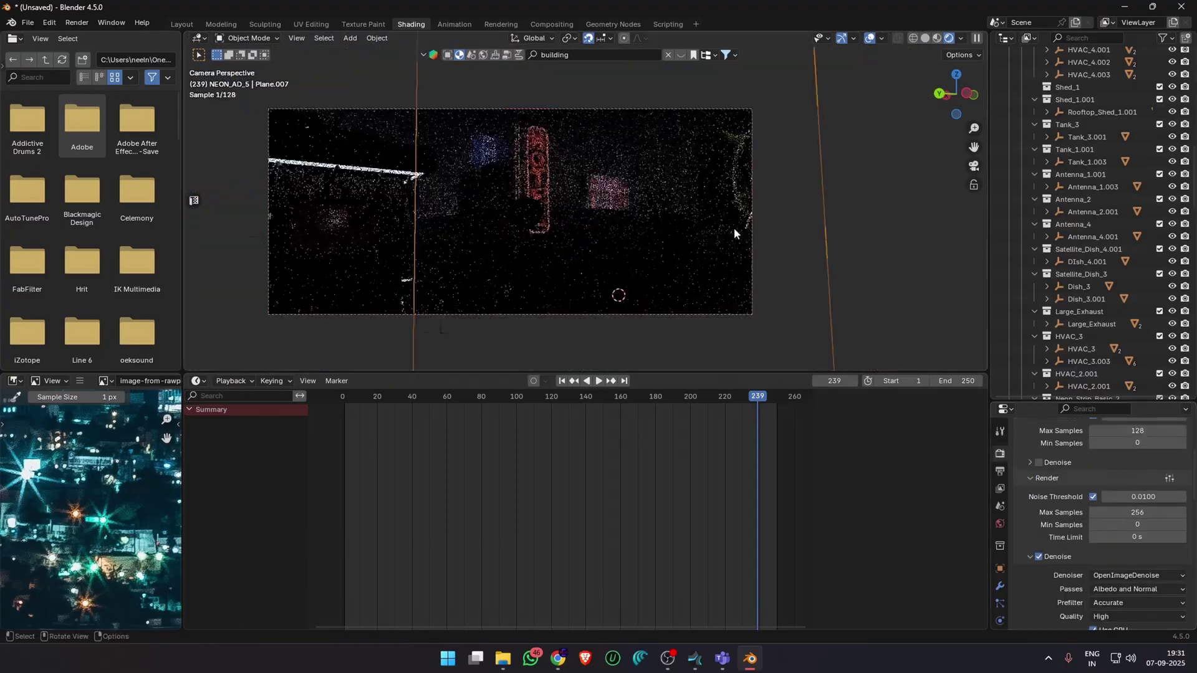